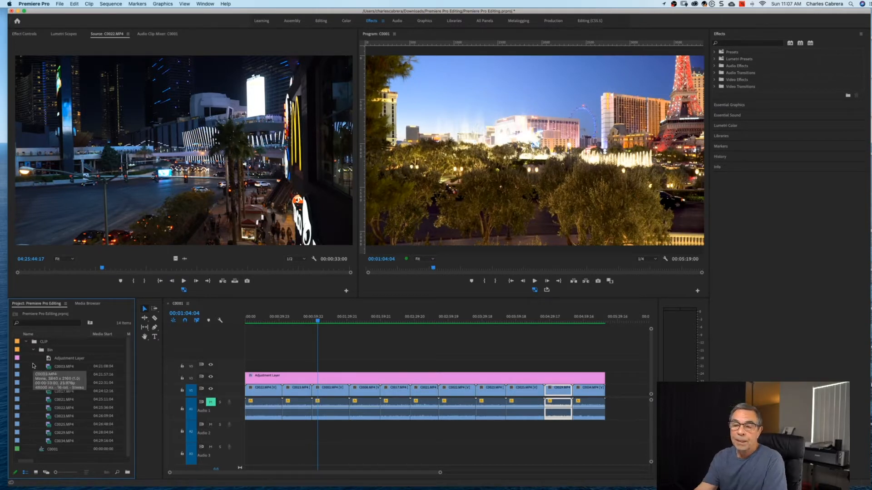
Maximize the project panel, source monitor, program monitor and timeline in turn, restoring each afterward.
key(grave)
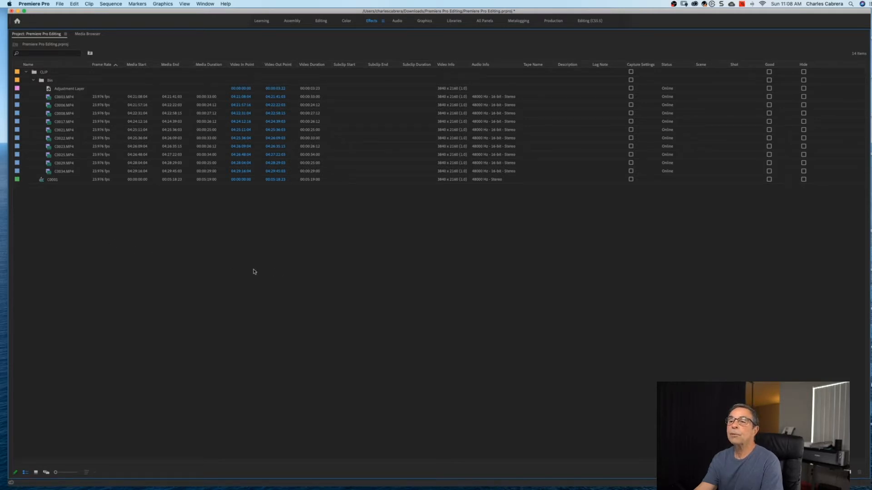
key(grave)
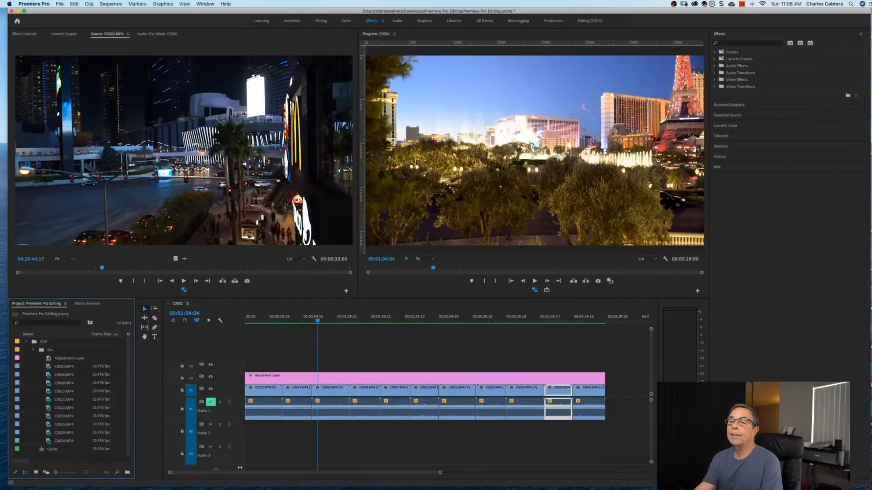
click(156, 164)
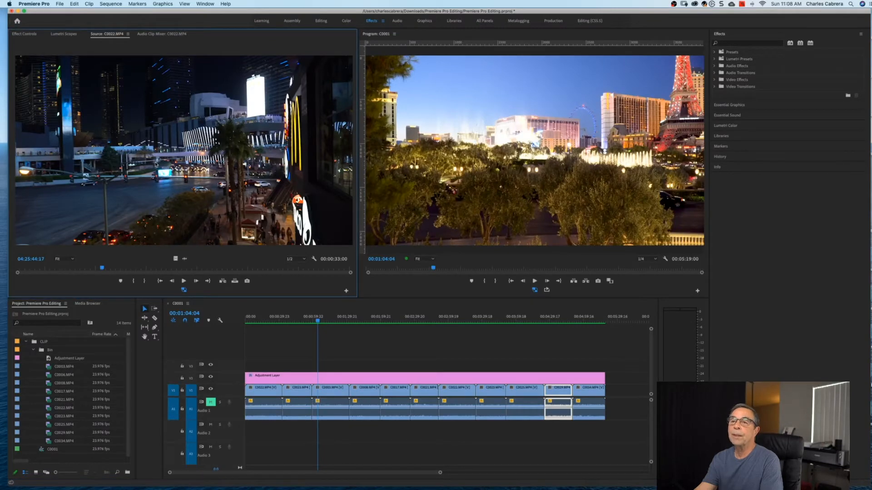
key(grave)
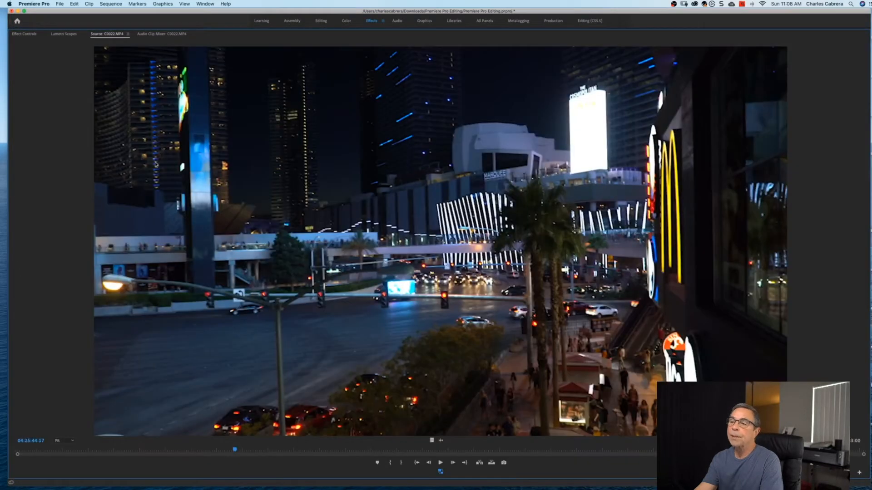
key(grave)
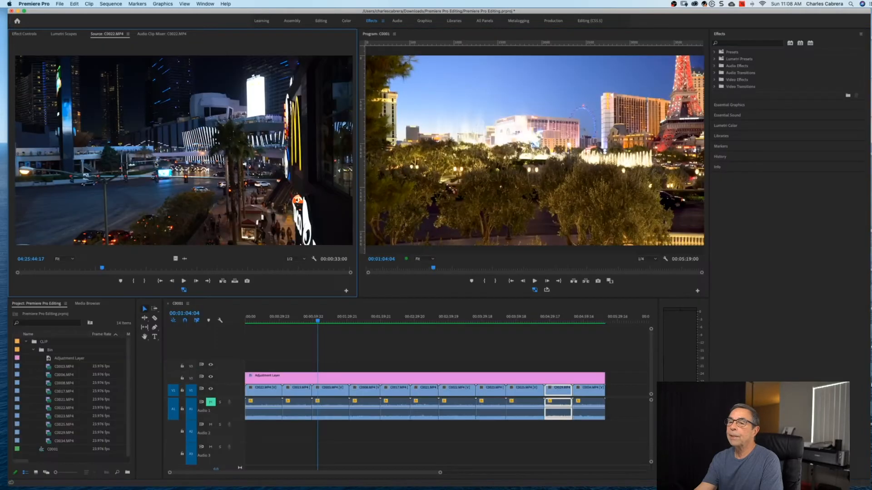
click(473, 157)
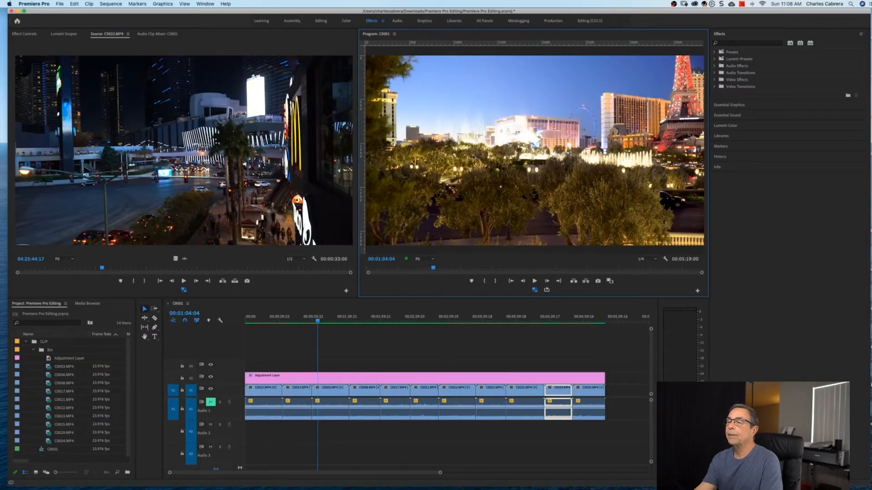
key(grave)
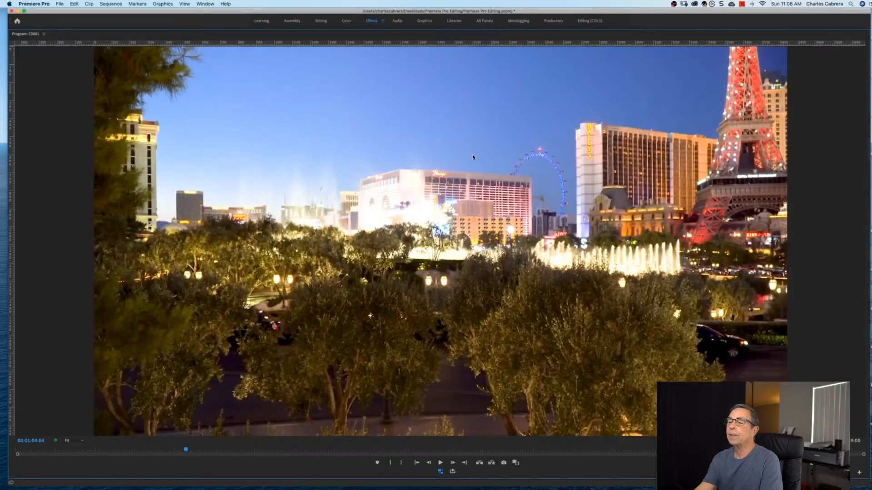
key(grave)
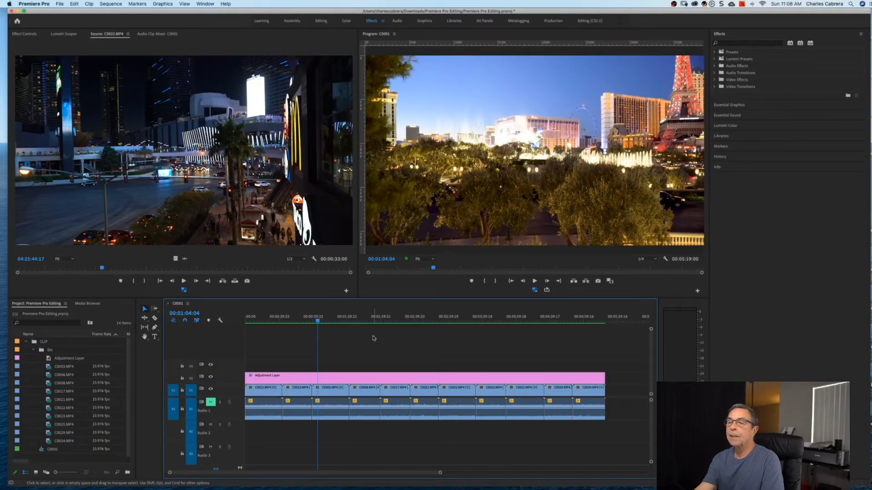
key(grave)
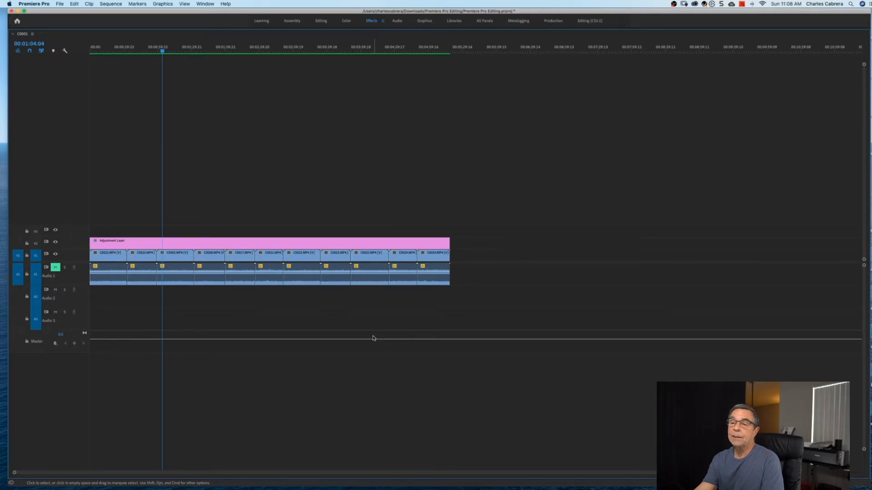
key(grave)
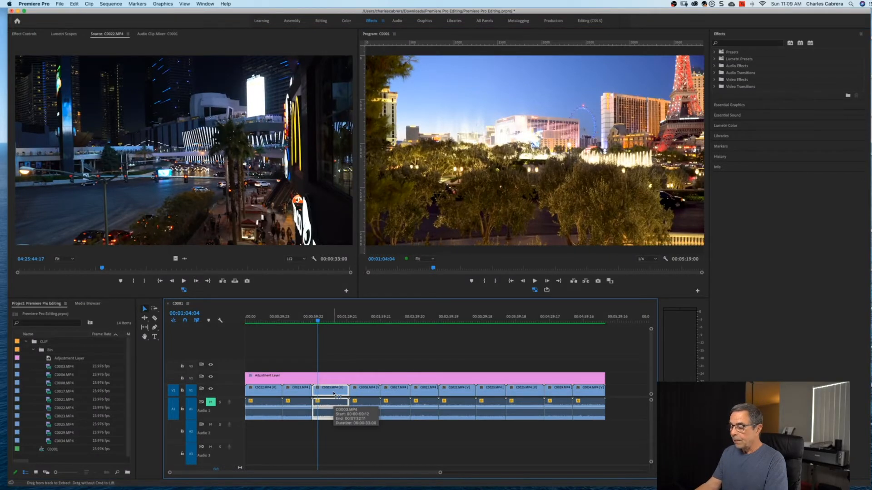
Raise video track height three times and audio track height twice, then zoom in around the playhead.
key(super+equal)
key(super+equal)
key(super+equal)
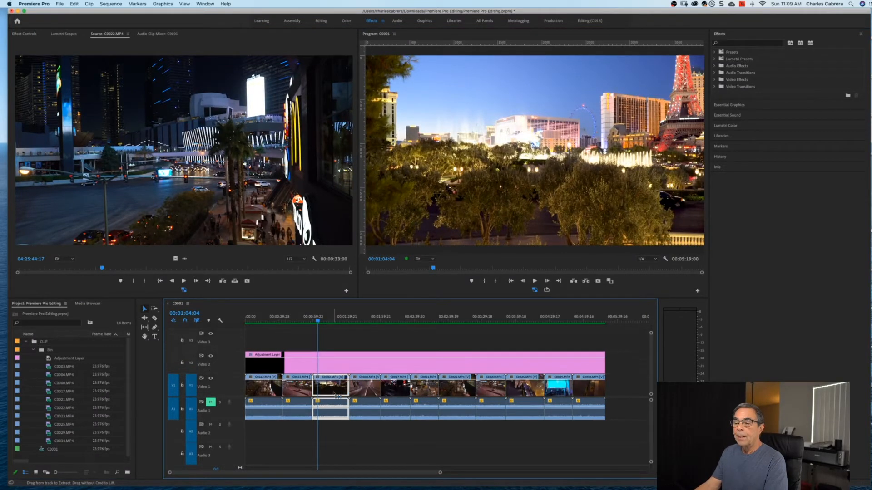
key(super+equal)
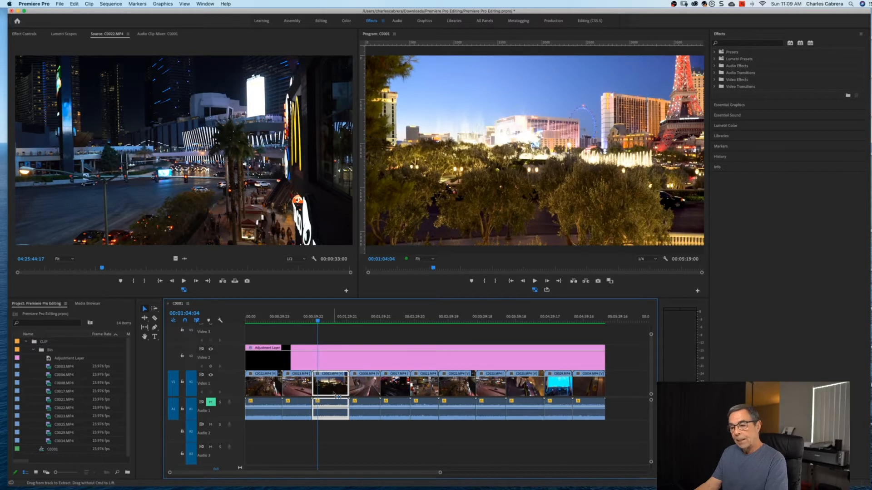
key(super+equal)
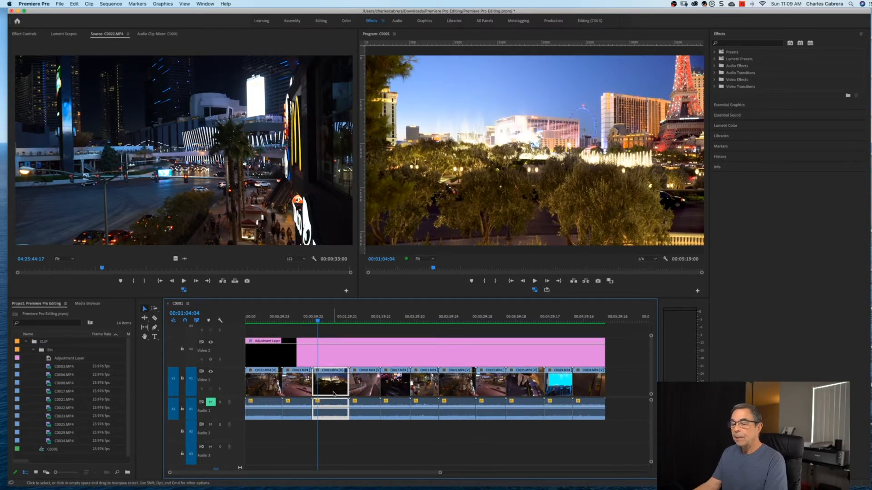
key(alt+super+equal)
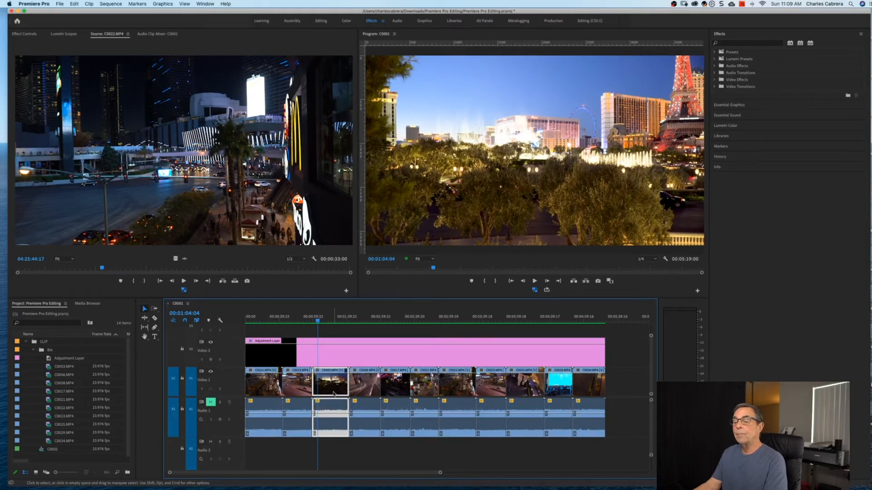
key(alt+super+equal)
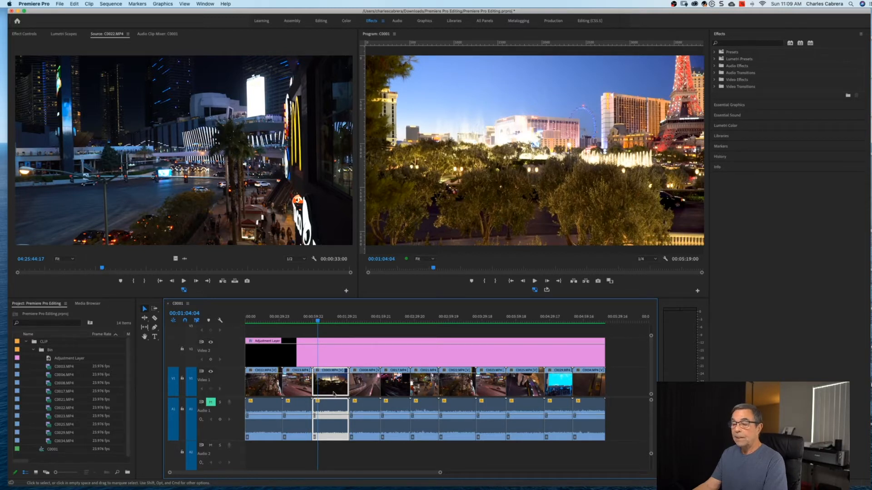
key(equal)
key(equal)
key(equal)
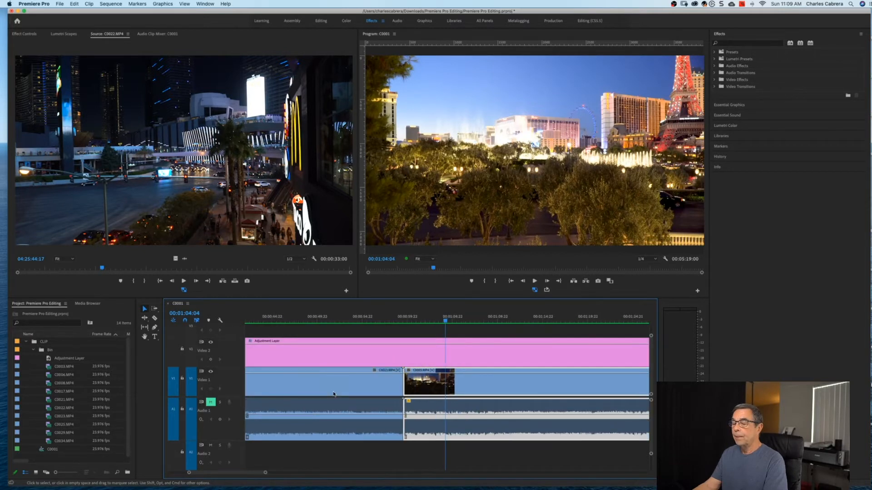
key(minus)
key(minus)
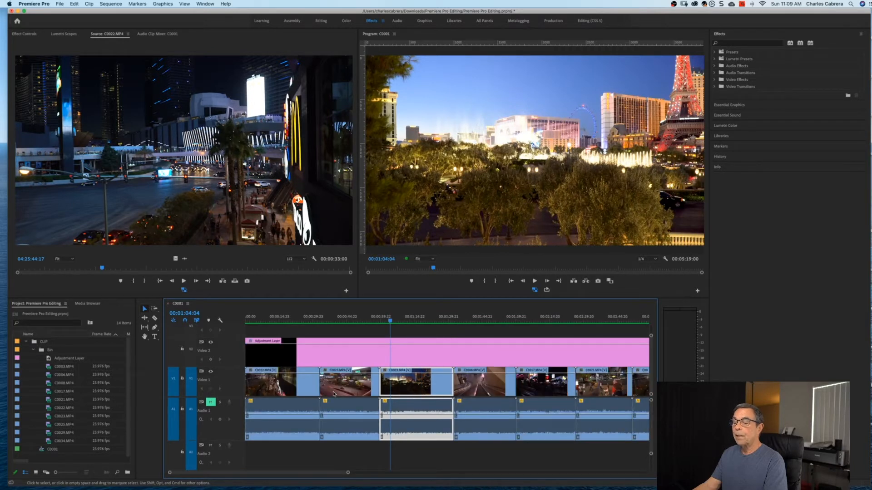
key(minus)
key(equal)
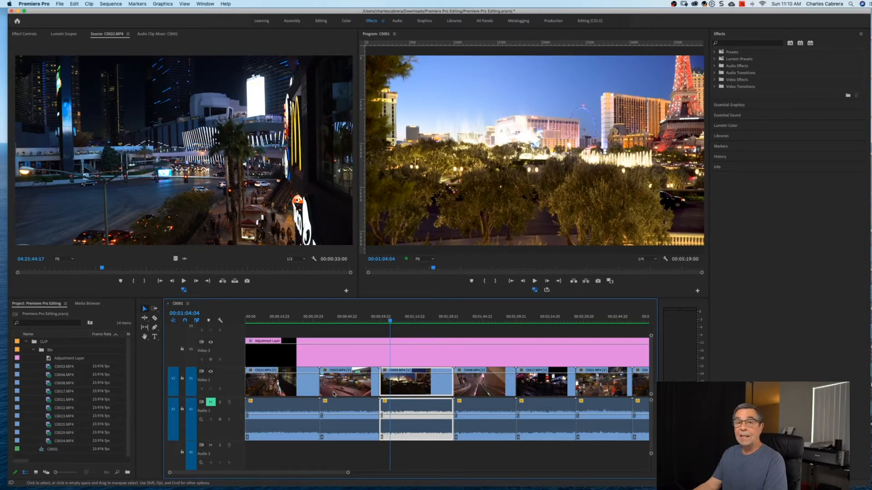
key(minus)
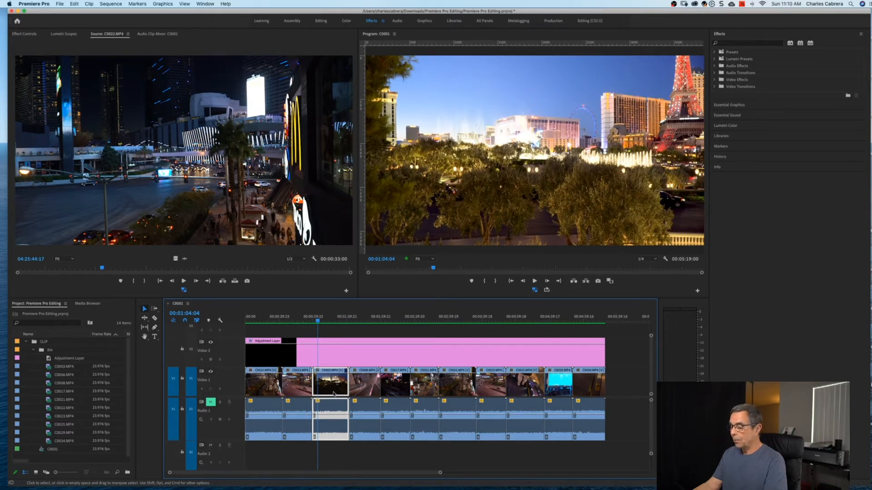
key(equal)
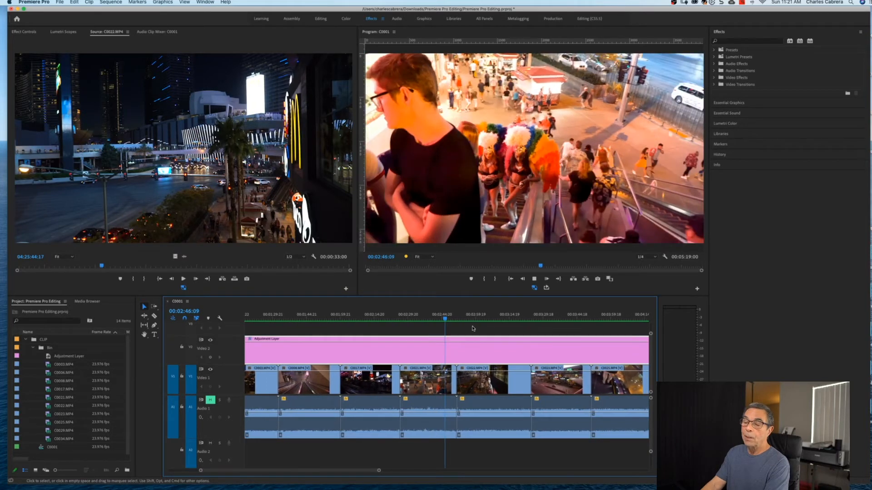
Stop the sequence playback.
key(space)
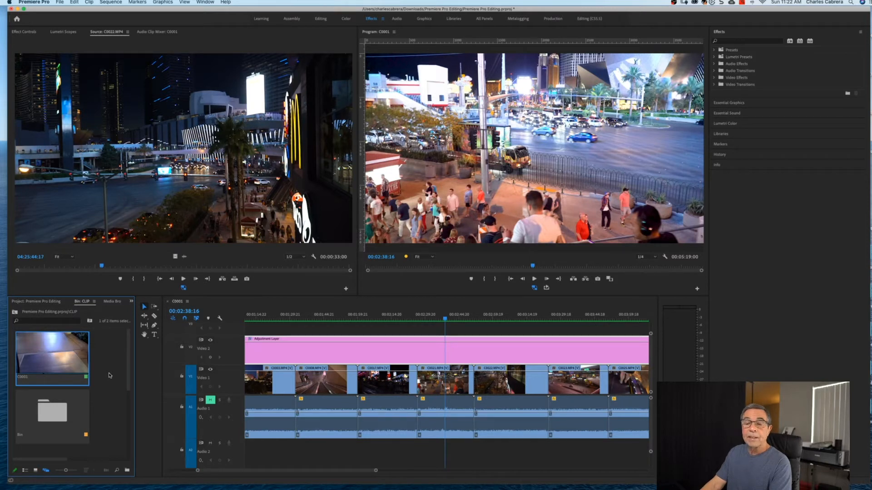
Preview the C0001 thumbnail, then play the C0022.MP4 source clip forward and in reverse.
key(space)
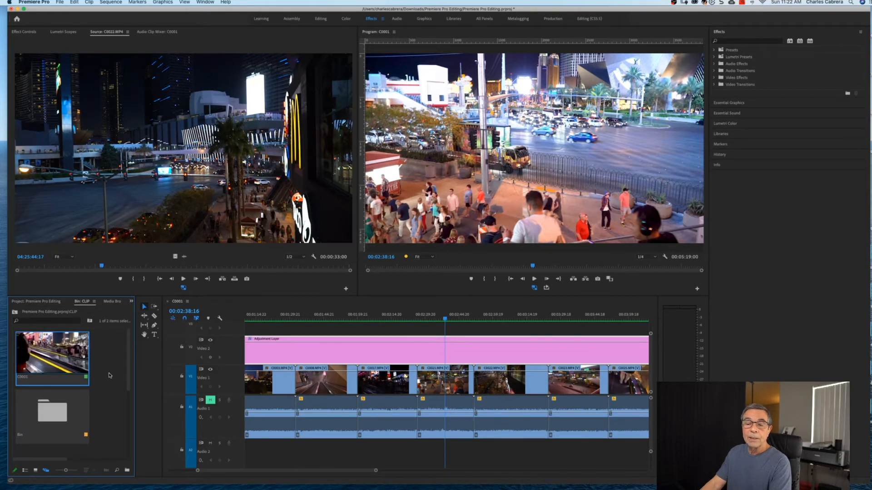
click(139, 175)
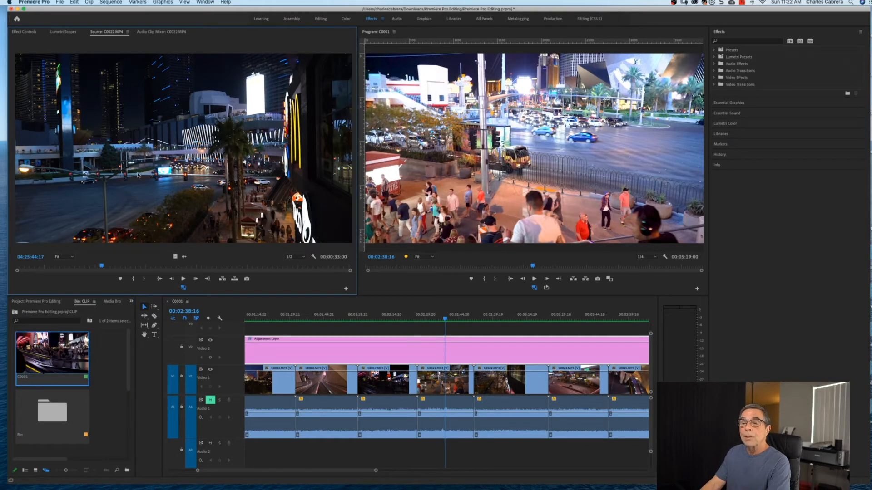
key(space)
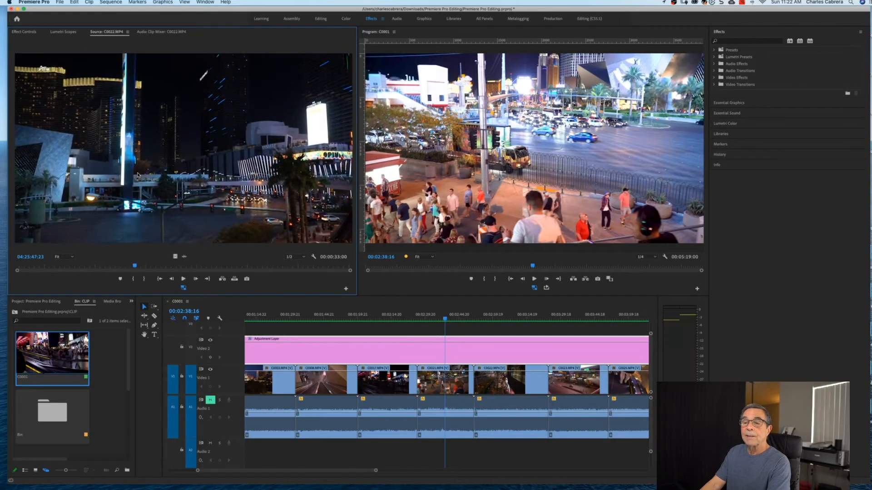
key(j)
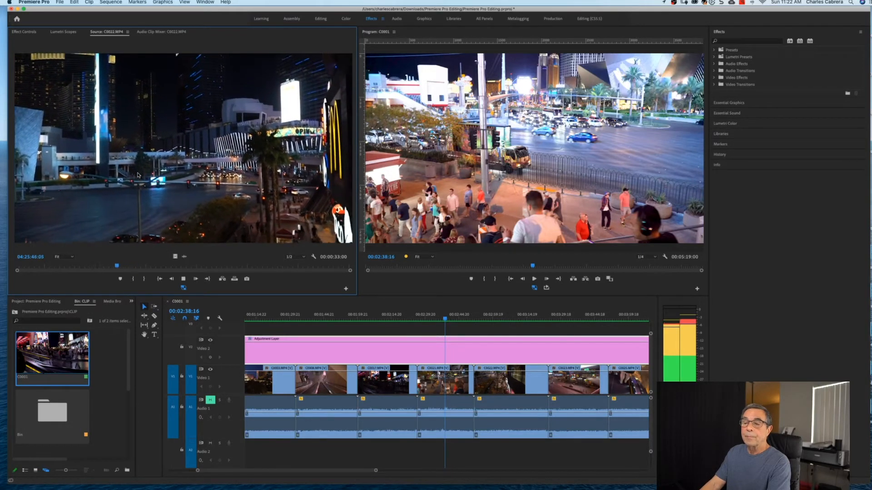
Stop the source clip, then play the C0001 sequence backward and forward past the staircase shot.
key(k)
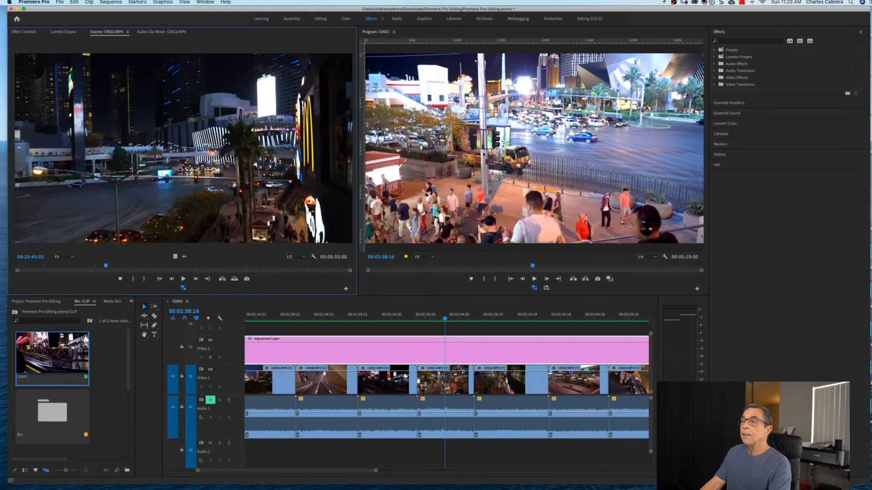
click(484, 154)
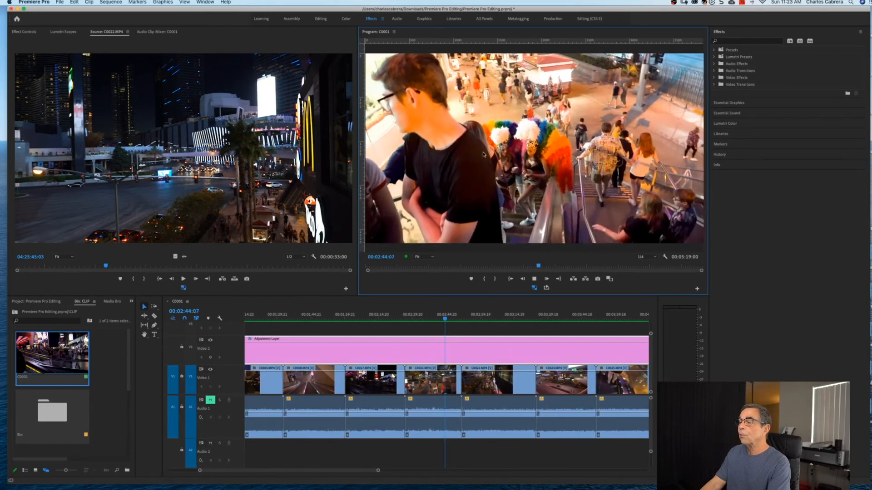
key(k)
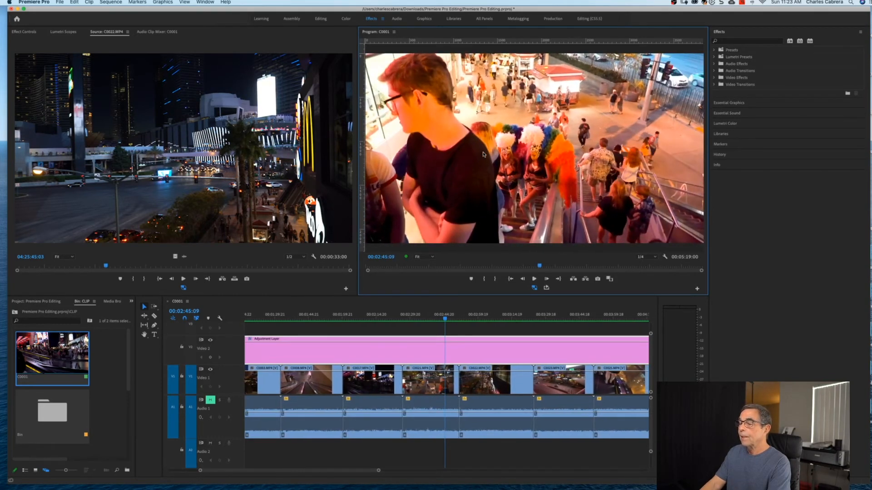
key(j)
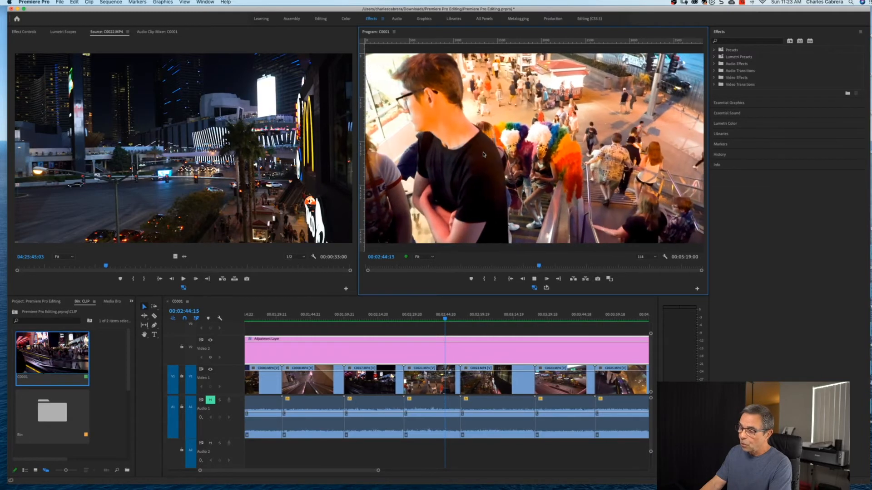
click(458, 357)
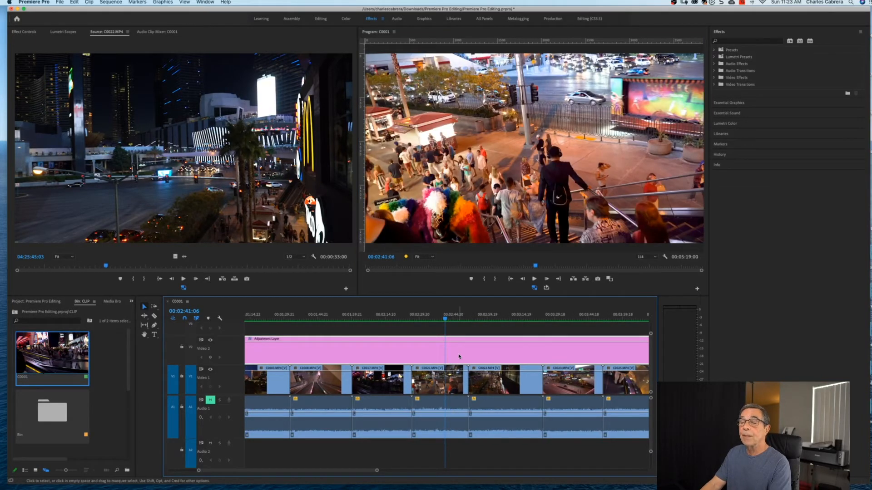
key(l)
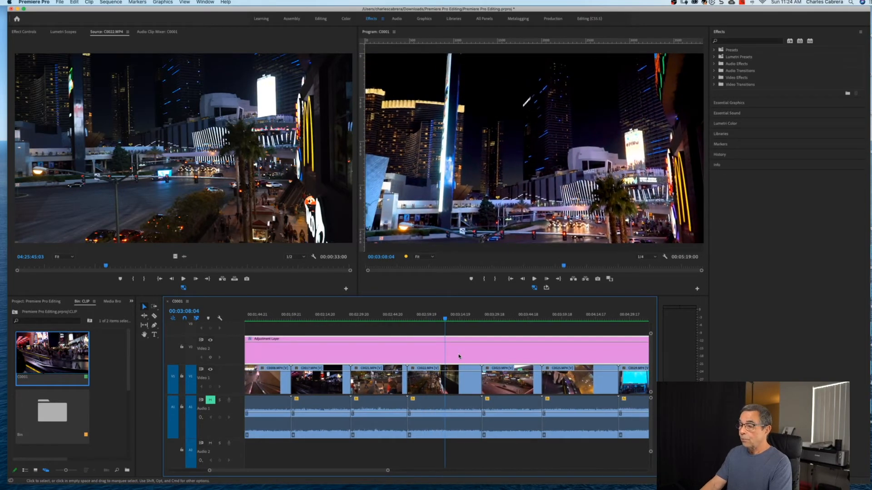
key(space)
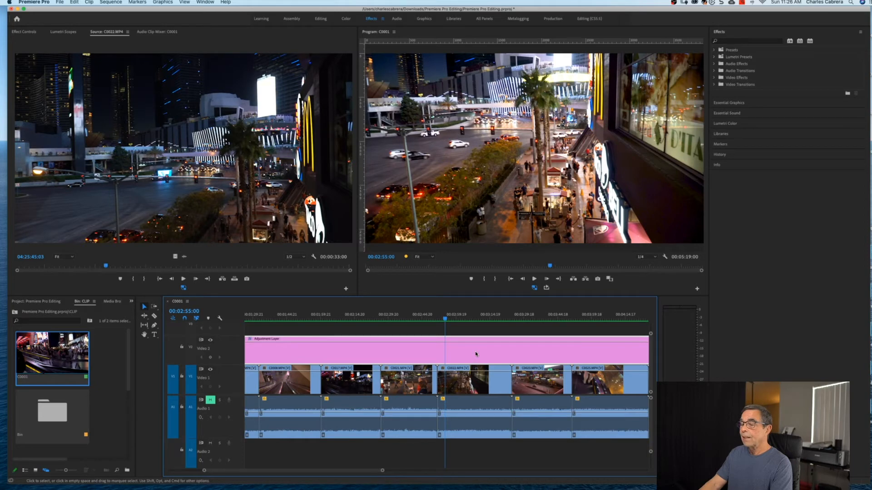
Step single frames forward and back around 00:02:55:00, ending at 00:02:54:23.
key(Right)
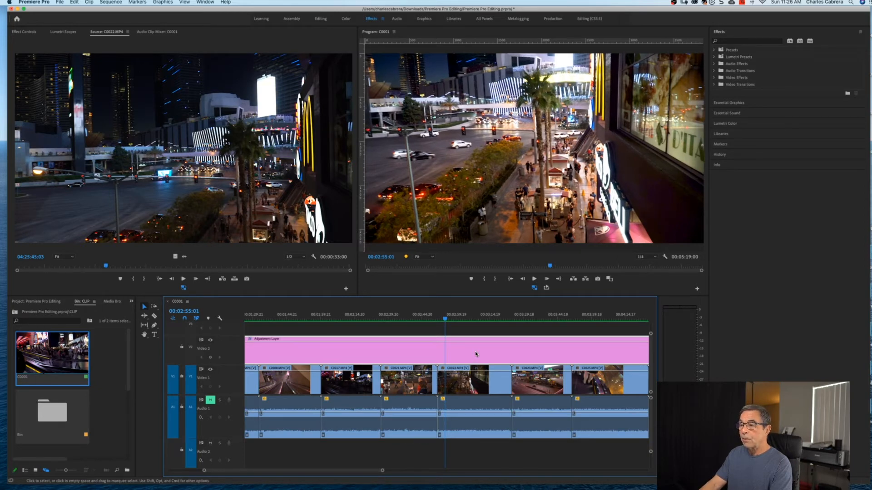
key(Right)
key(Right)
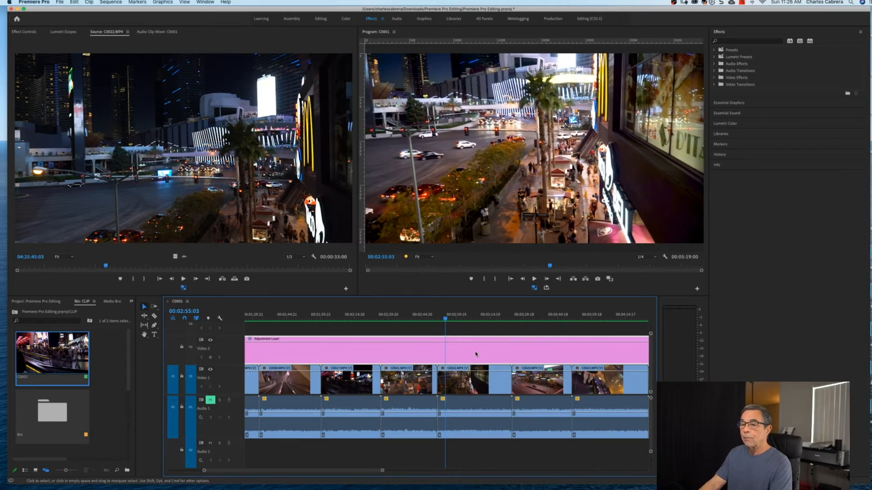
key(Right)
key(Right)
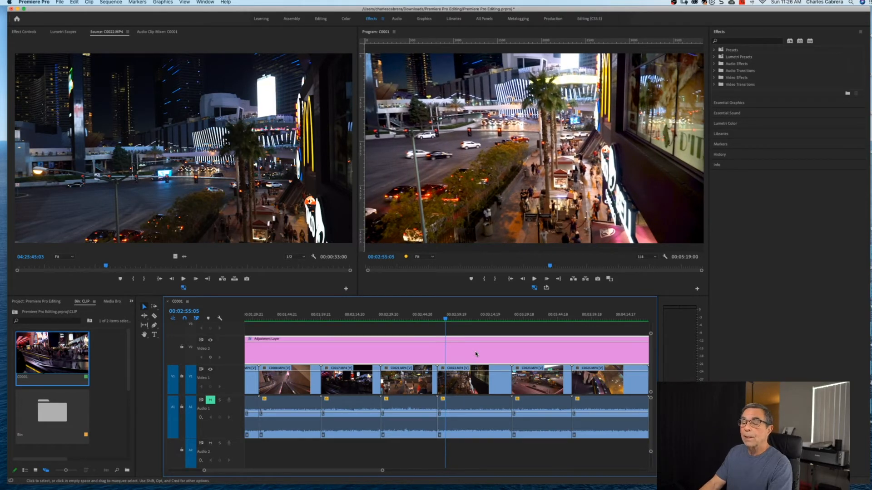
key(Right)
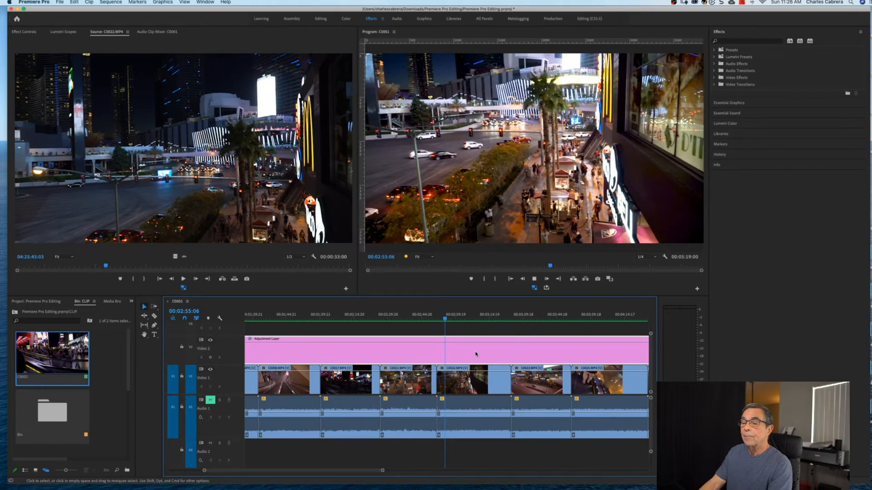
key(Right)
key(Right)
key(Right)
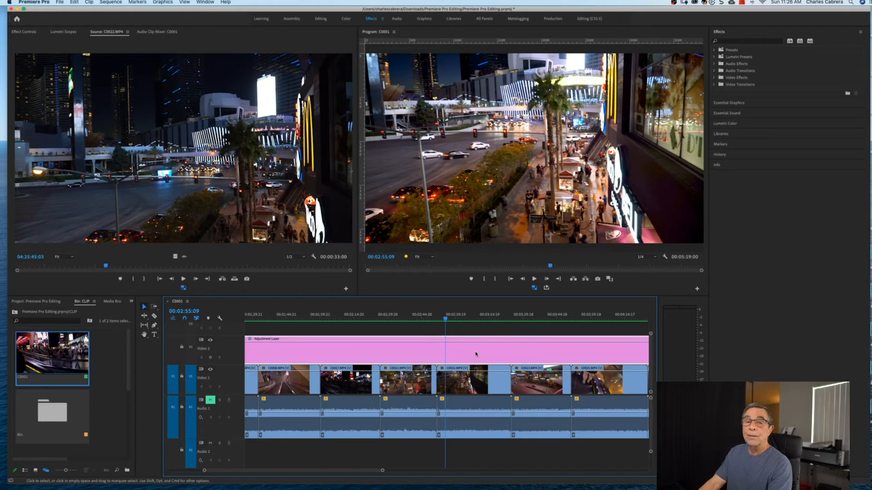
key(Left)
key(Left)
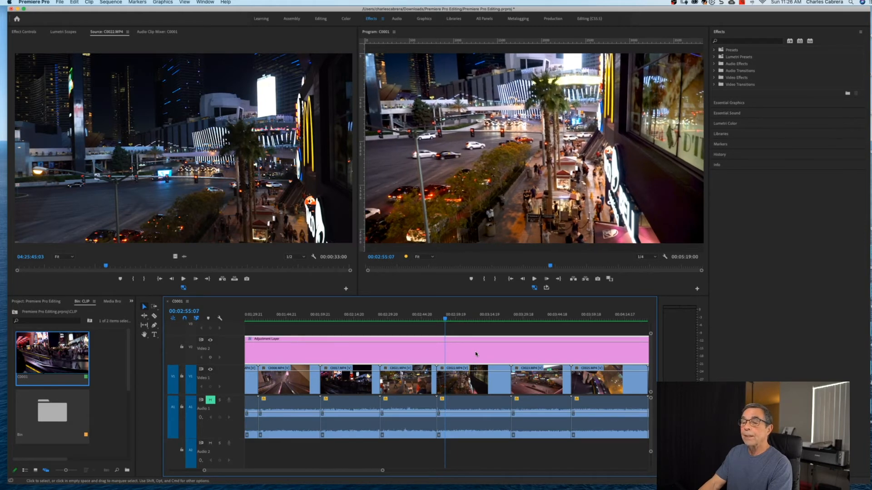
key(Left)
key(Left)
key(Left)
key(Left)
key(Left)
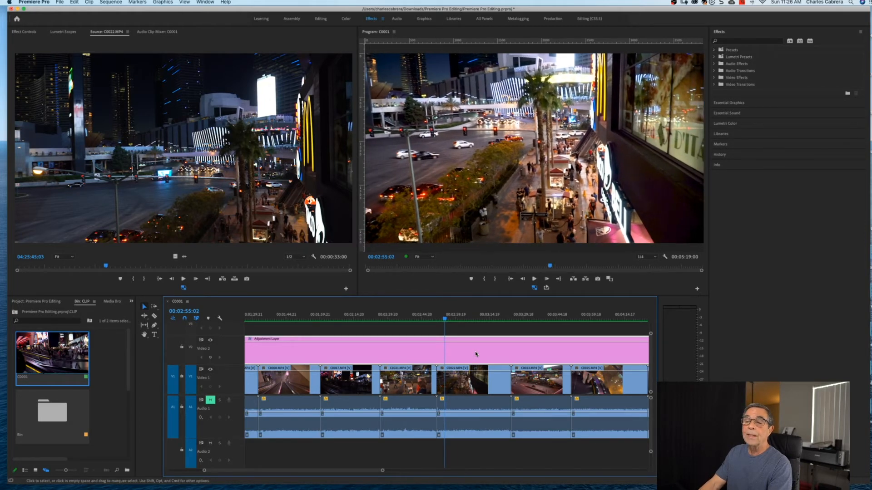
key(Left)
key(Left)
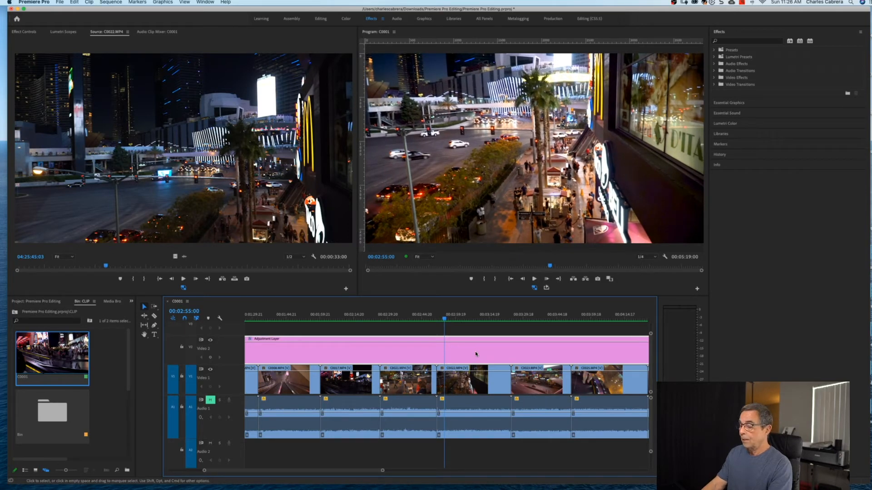
key(Right)
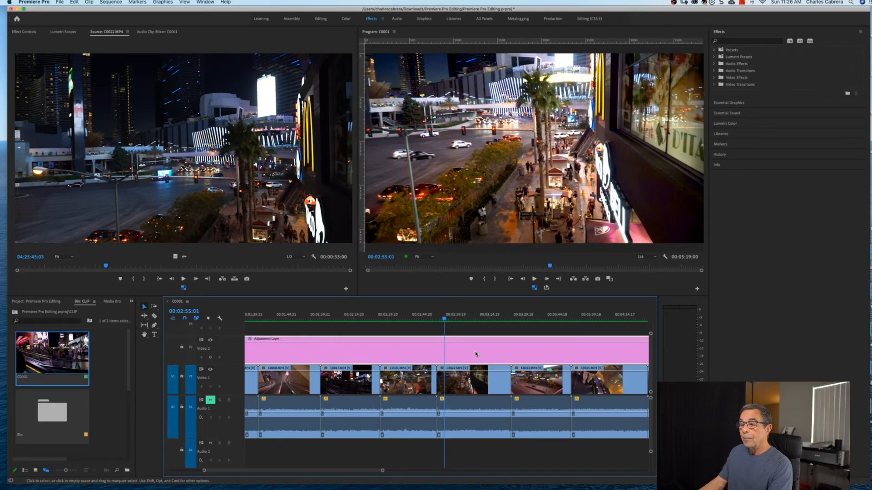
key(Right)
key(Left)
key(Left)
key(Left)
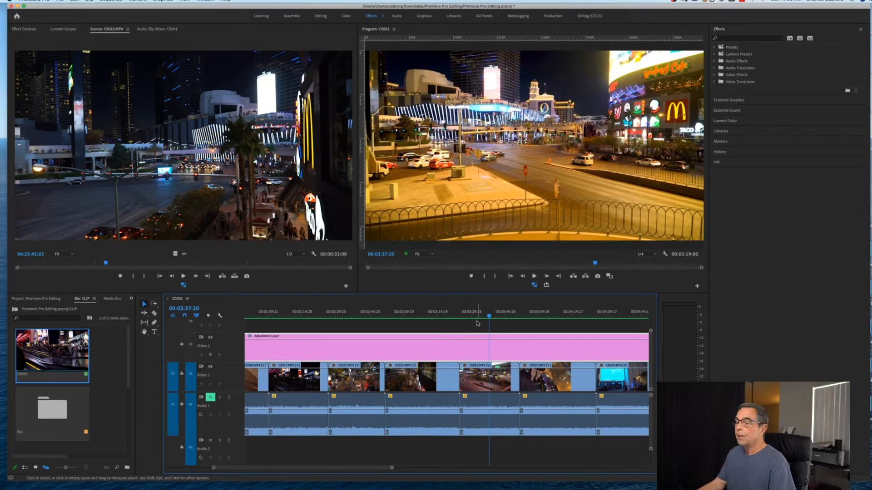
Deselect the adjustment layer and jump through edit points C0025, C0029, C0023 to C0022's start.
click(476, 324)
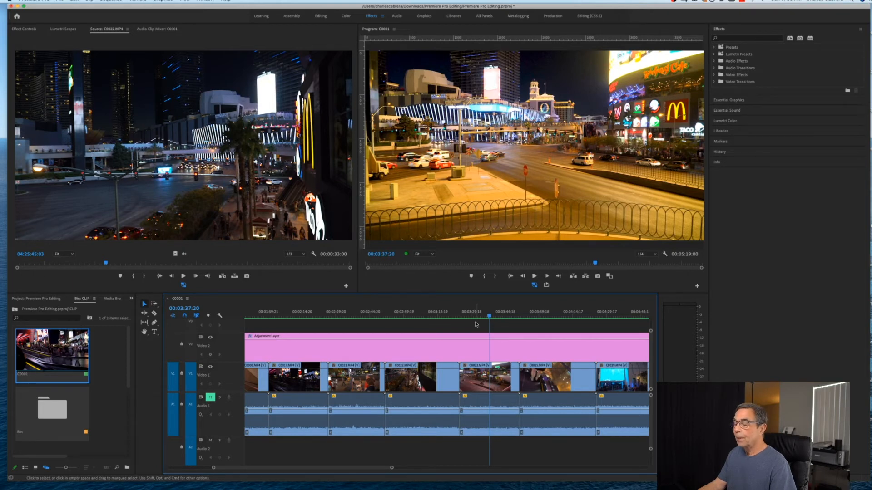
key(Down)
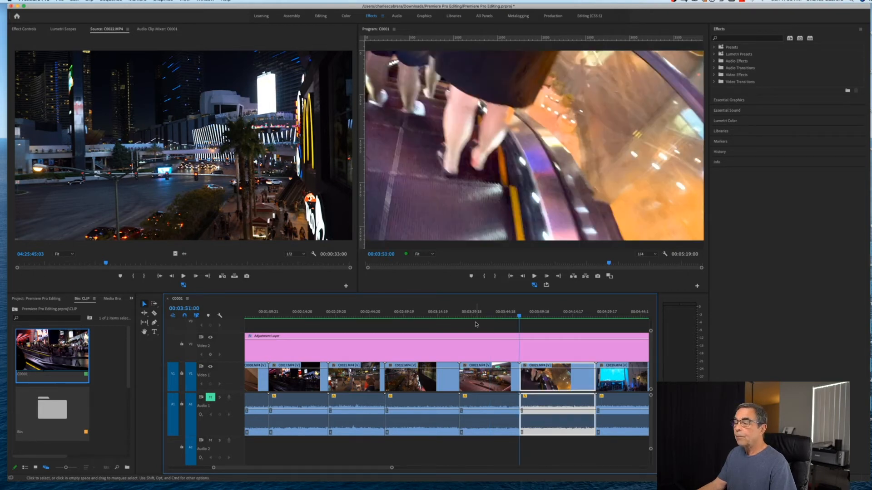
key(Down)
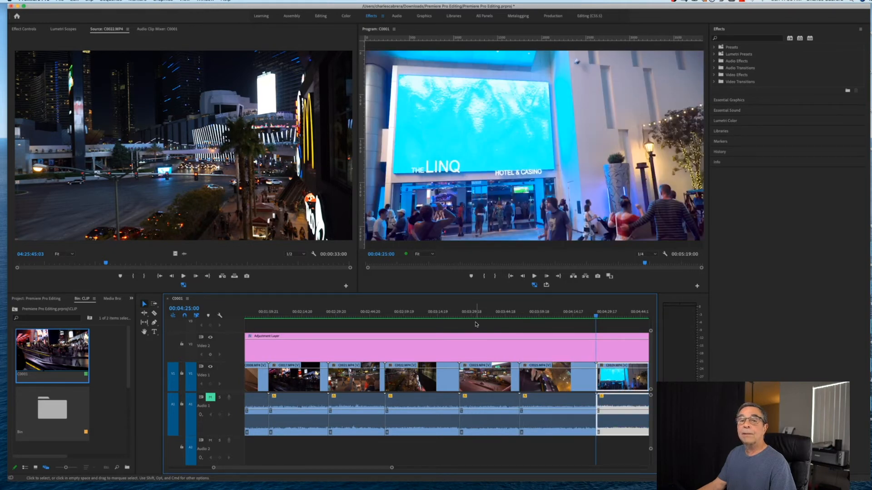
key(Up)
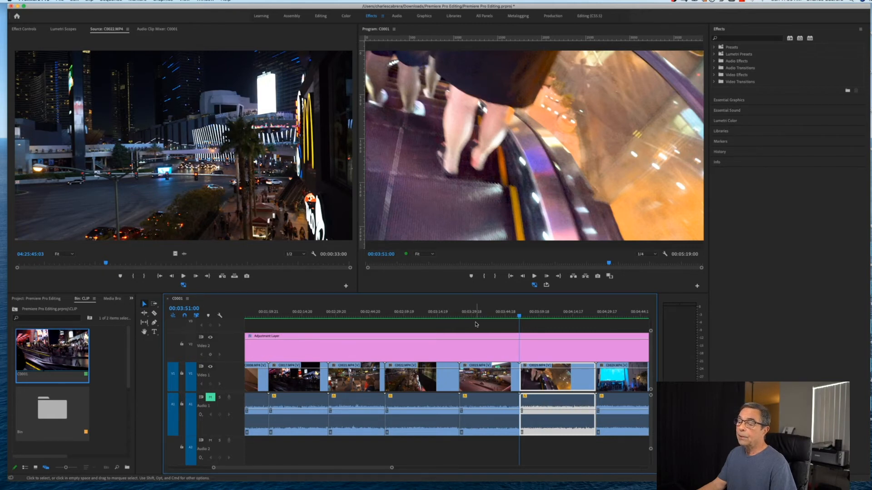
key(Up)
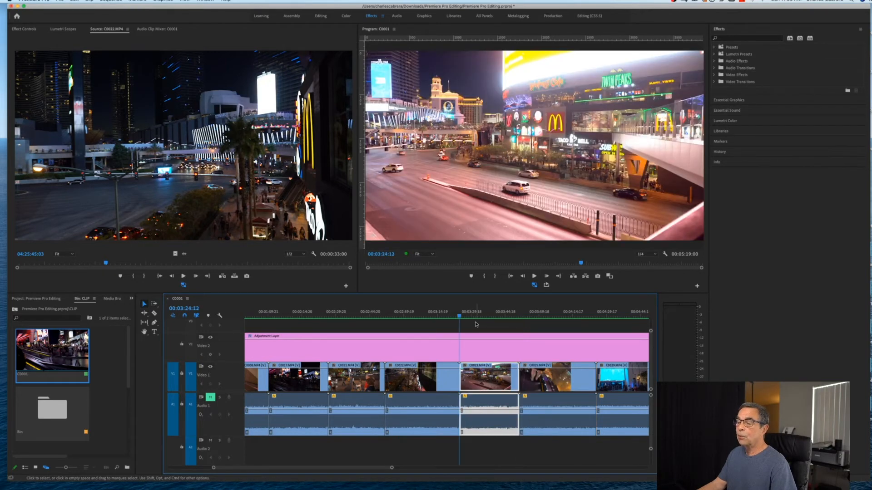
key(Up)
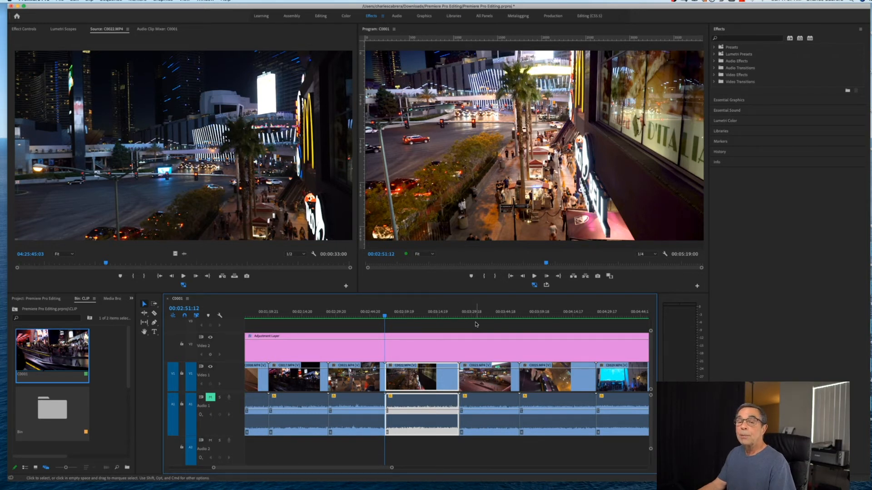
Ripple-trim C0022's start to the playhead at 00:02:58:07.
click(400, 317)
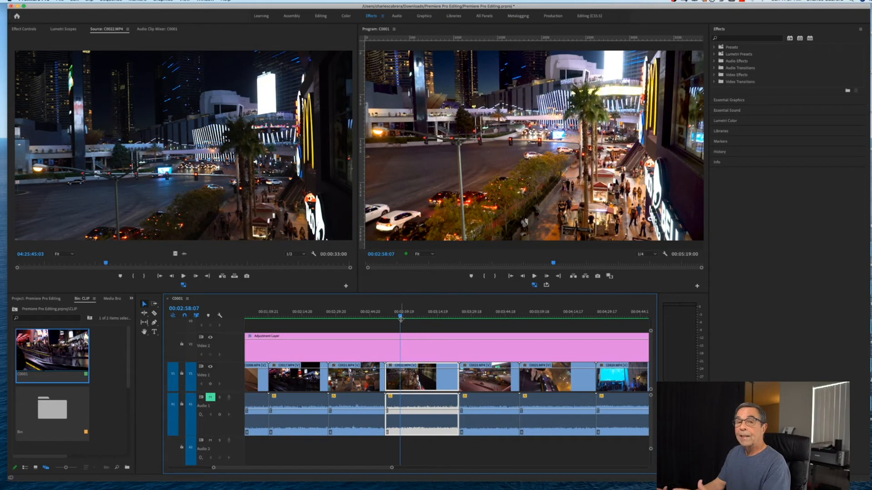
key(q)
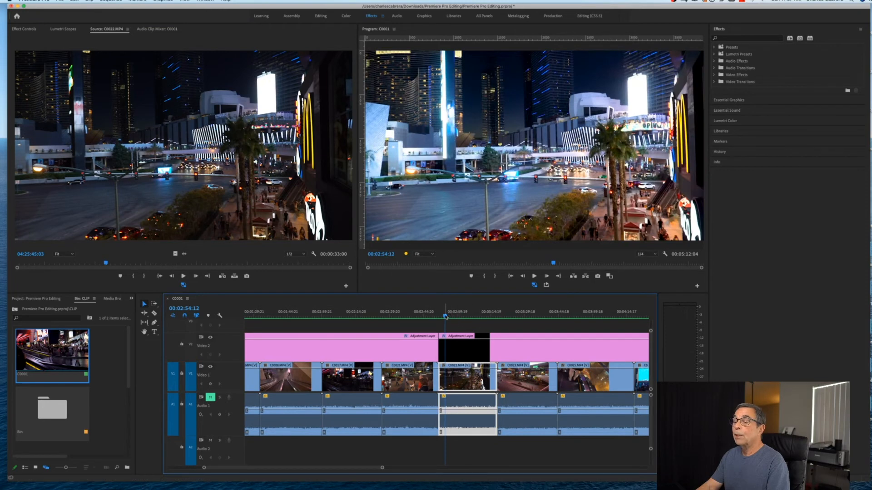
drag(445, 317, 484, 327)
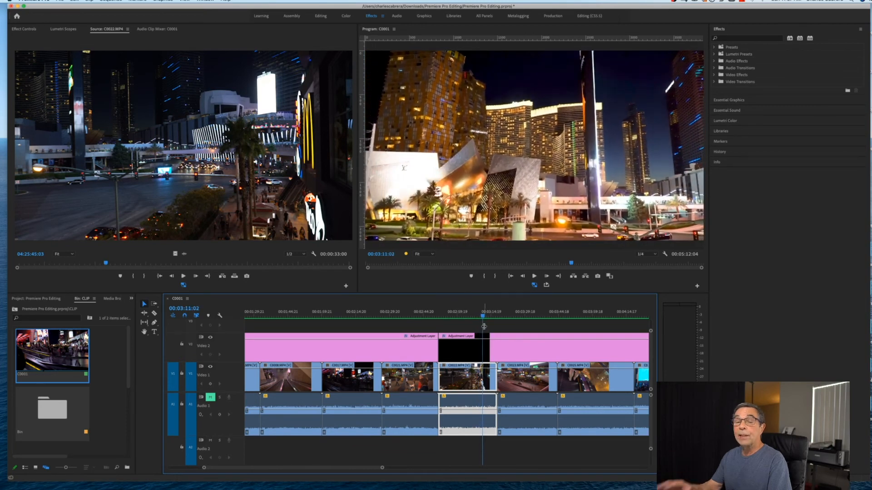
Ripple-trim C0022's end, then split the later clip at the playhead and at 00:03:56:20.
key(w)
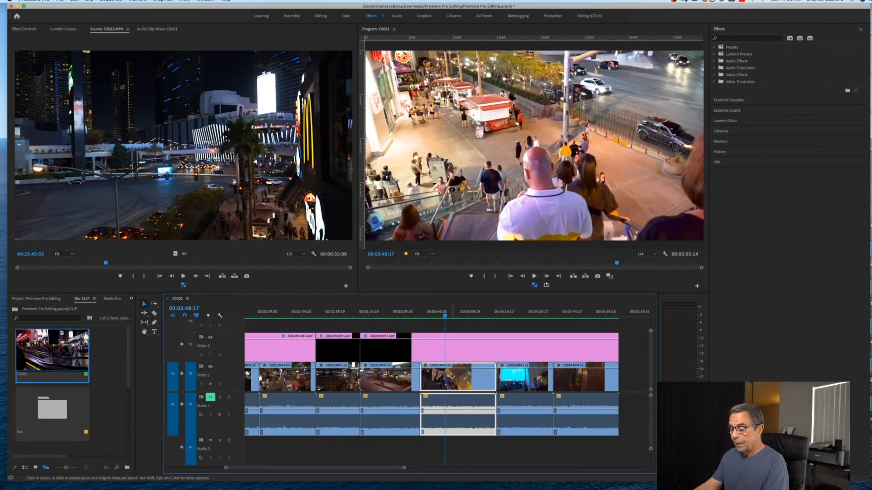
key(super+k)
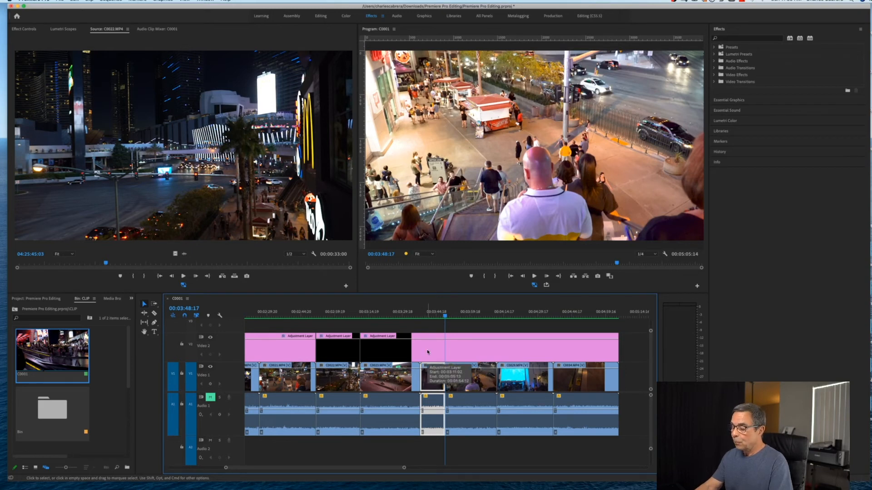
key(space)
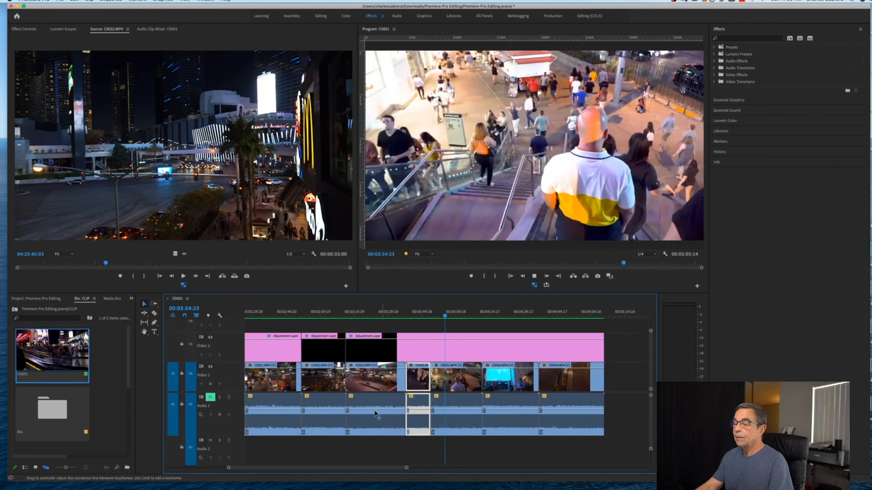
key(space)
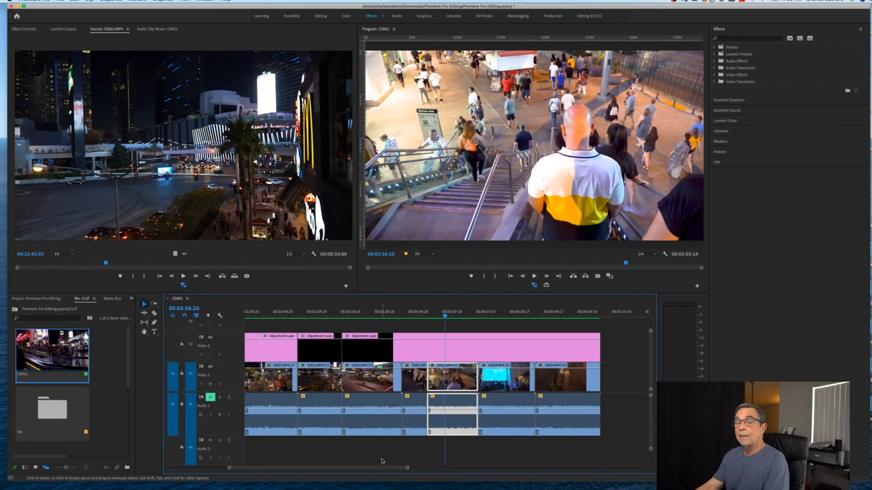
key(super+k)
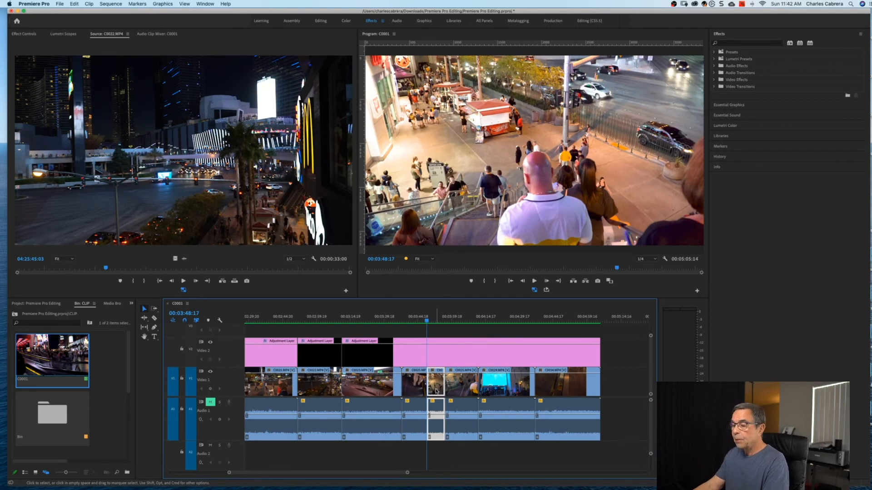
Ripple-delete the short piece, then extract the range 00:04:32:03 to 00:04:38:23.
key(alt+BackSpace)
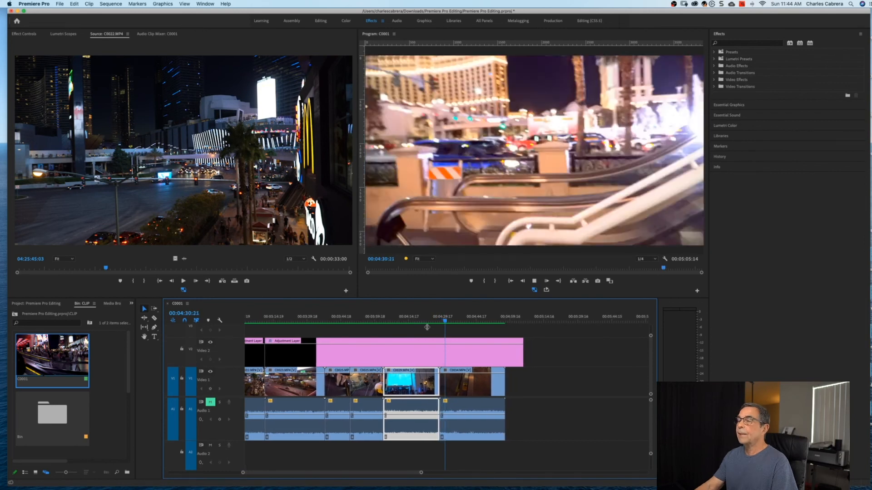
key(space)
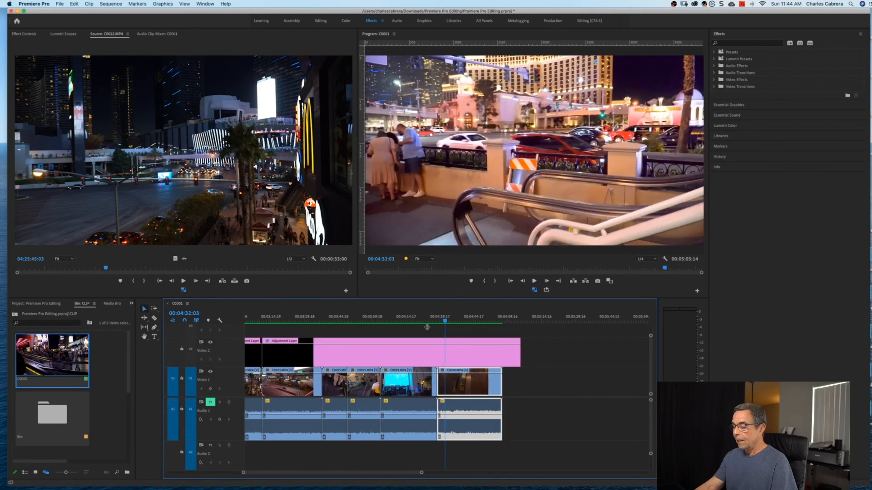
key(i)
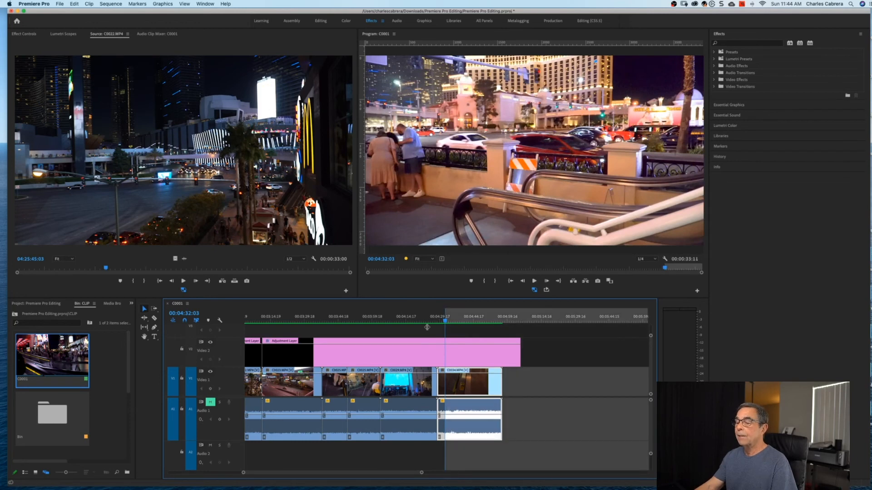
key(space)
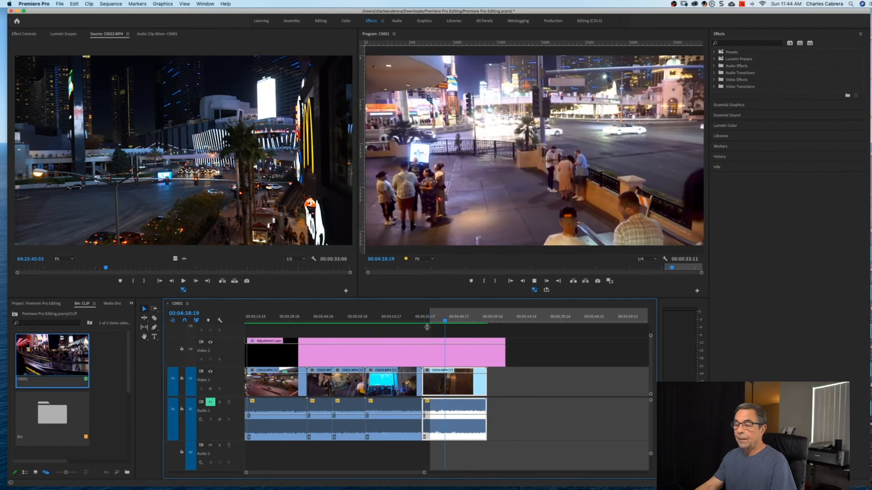
key(space)
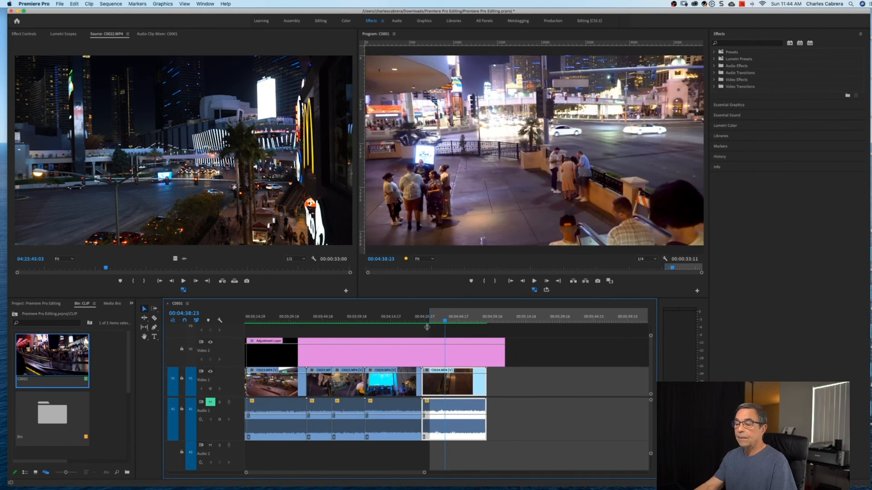
key(o)
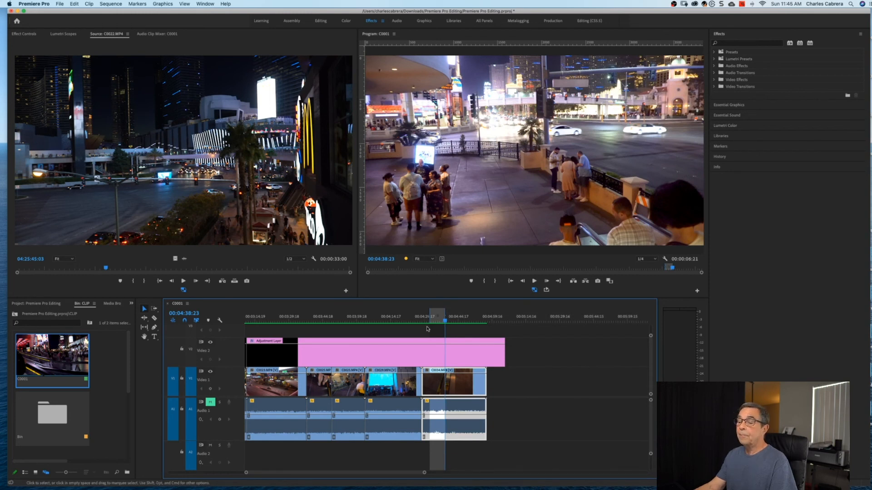
key(apostrophe)
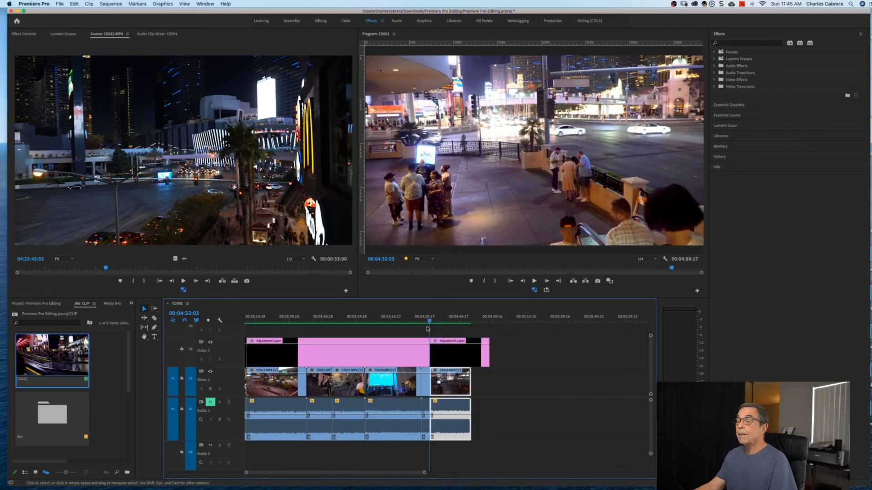